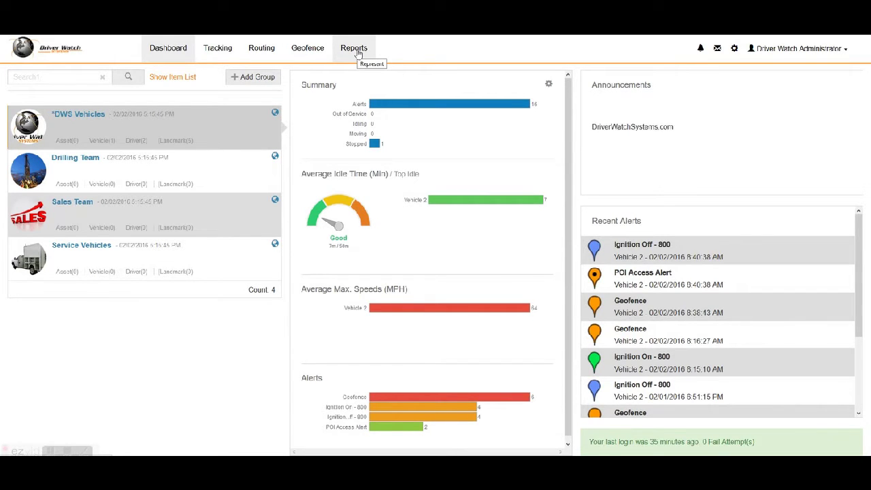
Step: Go to the reports area and scroll through the saved alert, driver behavior, fleet and tracking reports
{"action": "left_click", "coordinate": [359, 53]}
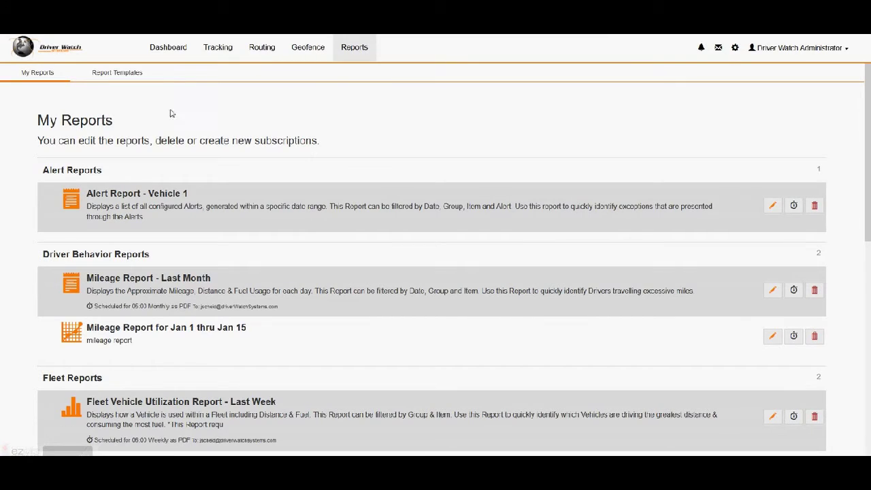
{"action": "scroll", "coordinate": [216, 218], "scroll_direction": "down", "scroll_amount": 7}
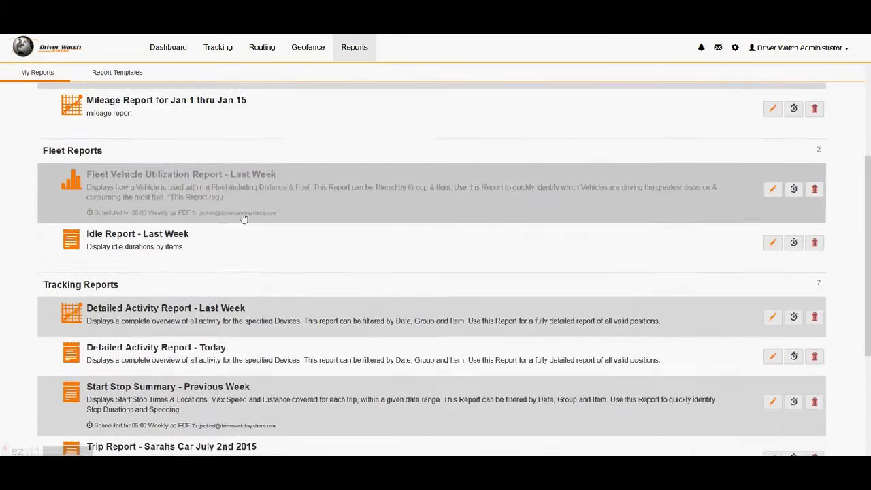
{"action": "scroll", "coordinate": [270, 318], "scroll_direction": "up", "scroll_amount": 8}
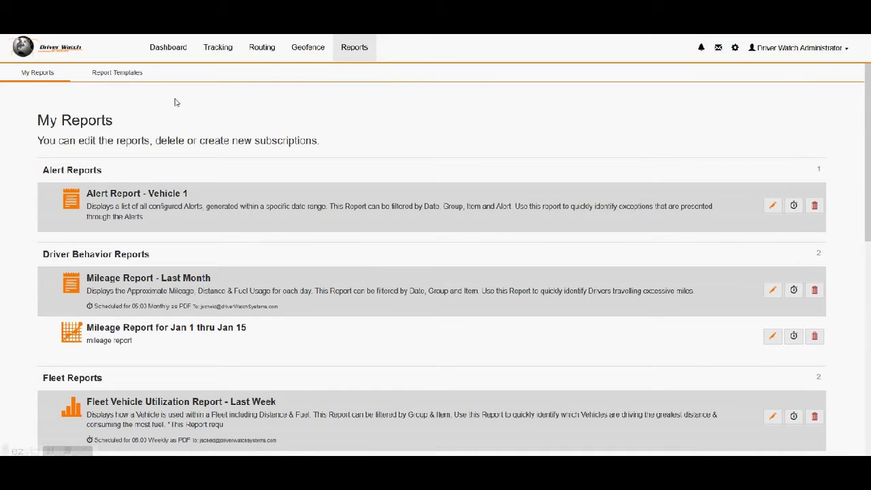
Step: Browse the Report Templates categories and expand Driver Behavior Reports to reach Approximate Mileage Report
{"action": "left_click", "coordinate": [134, 79]}
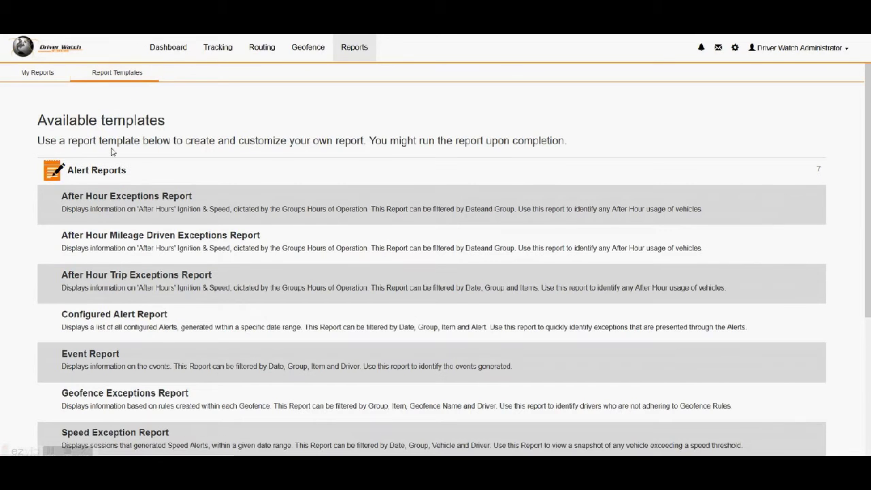
{"action": "left_click", "coordinate": [110, 173]}
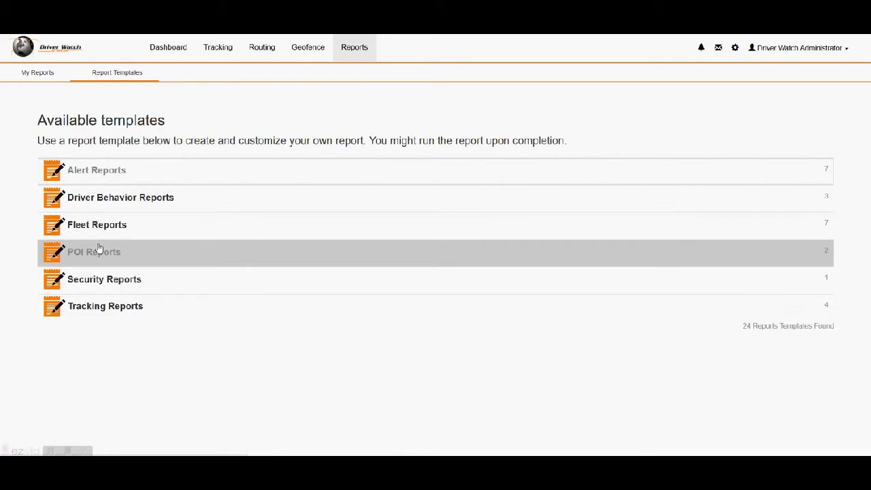
{"action": "left_click", "coordinate": [82, 302]}
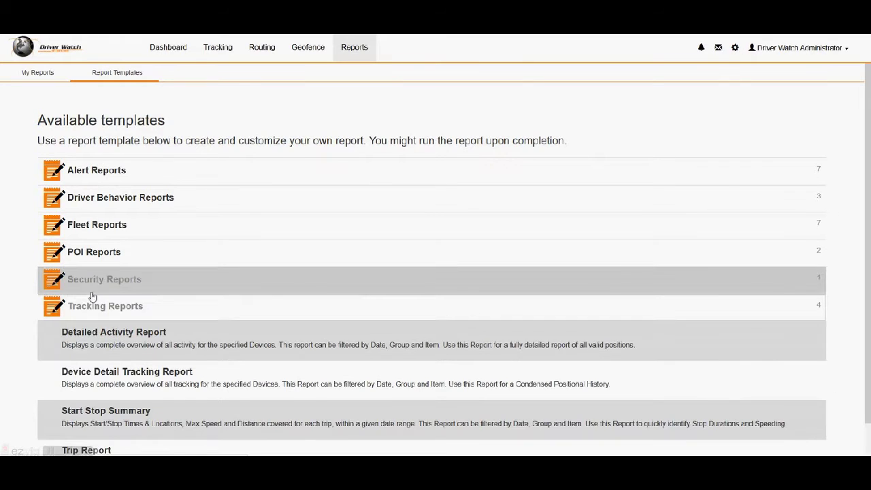
{"action": "scroll", "coordinate": [103, 301], "scroll_direction": "down", "scroll_amount": 1}
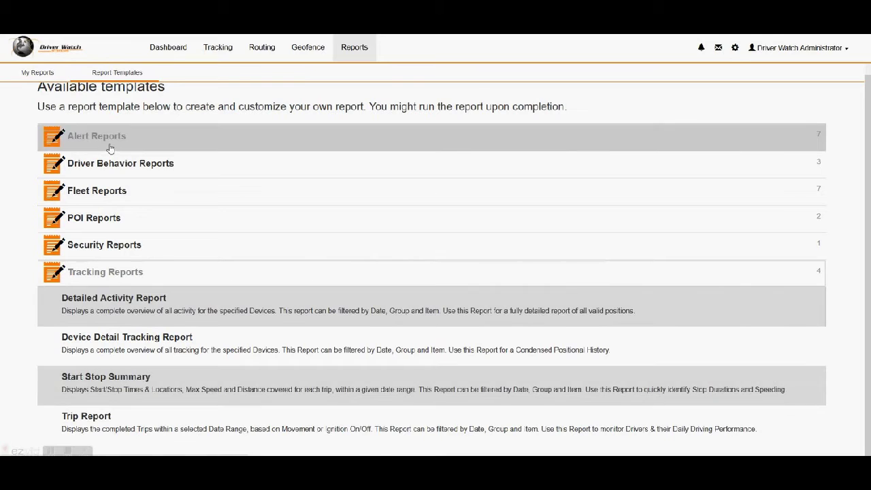
{"action": "left_click", "coordinate": [110, 147]}
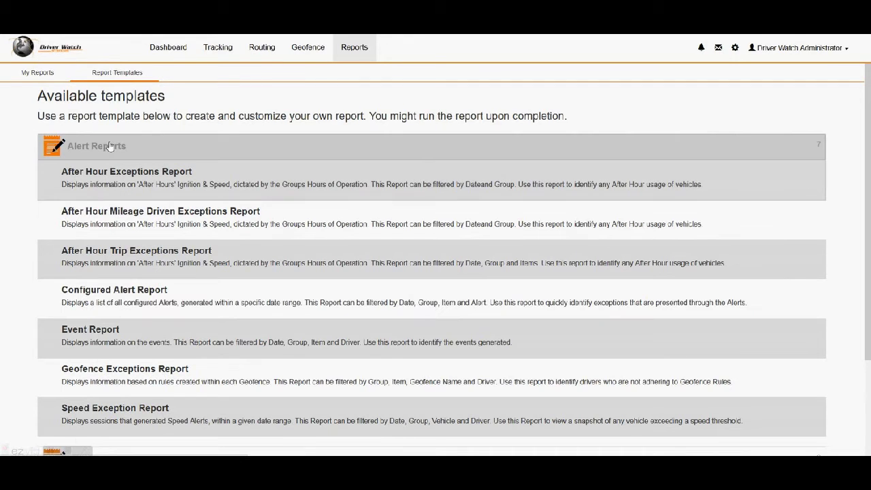
{"action": "left_click", "coordinate": [109, 145]}
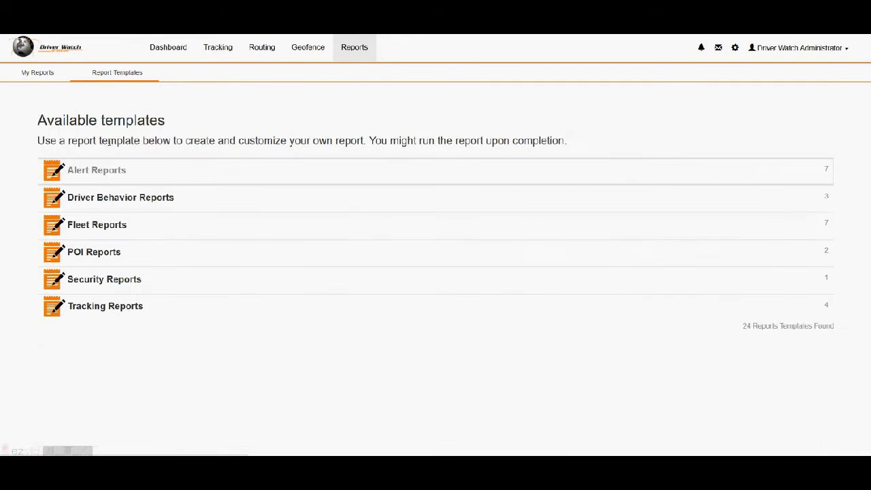
{"action": "left_click", "coordinate": [95, 199]}
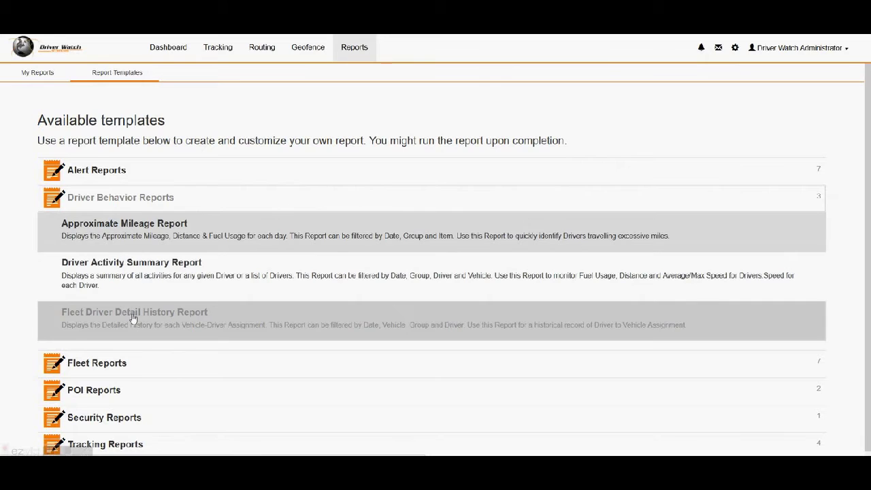
Step: Start from the Approximate Mileage Report template, remove the Driver column, and advance to Filters
{"action": "left_click", "coordinate": [174, 230]}
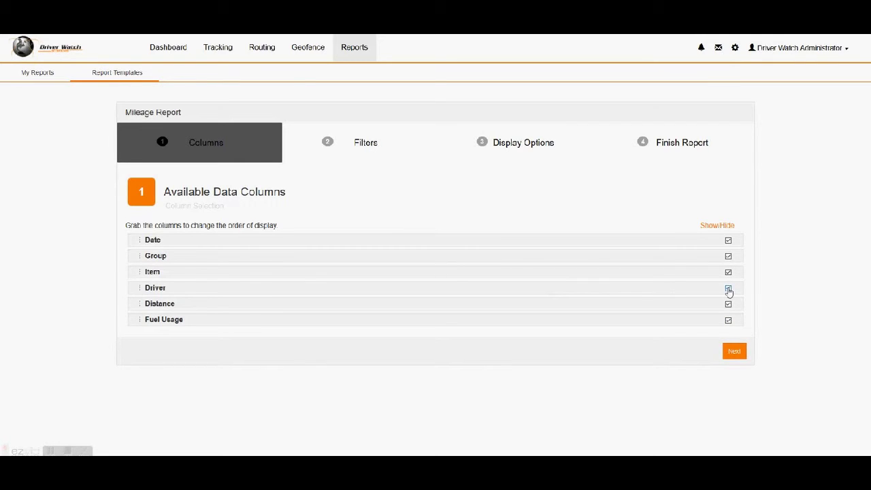
{"action": "left_click", "coordinate": [728, 288]}
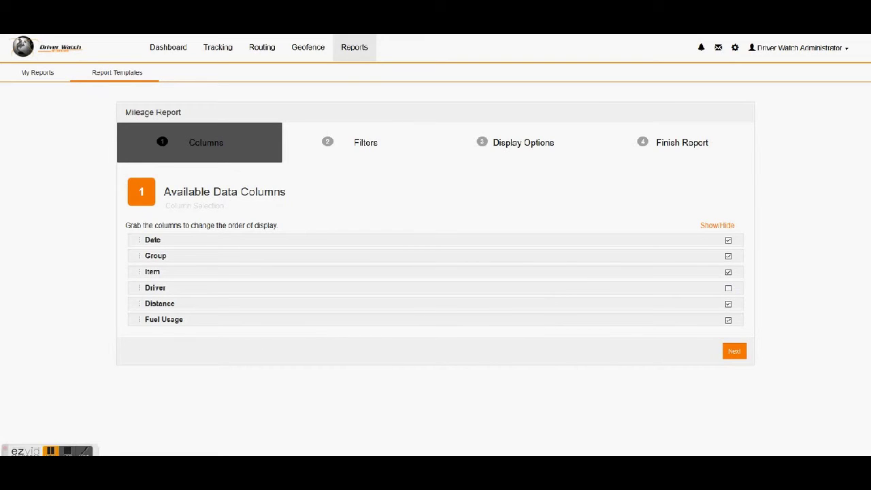
{"action": "left_click", "coordinate": [51, 451]}
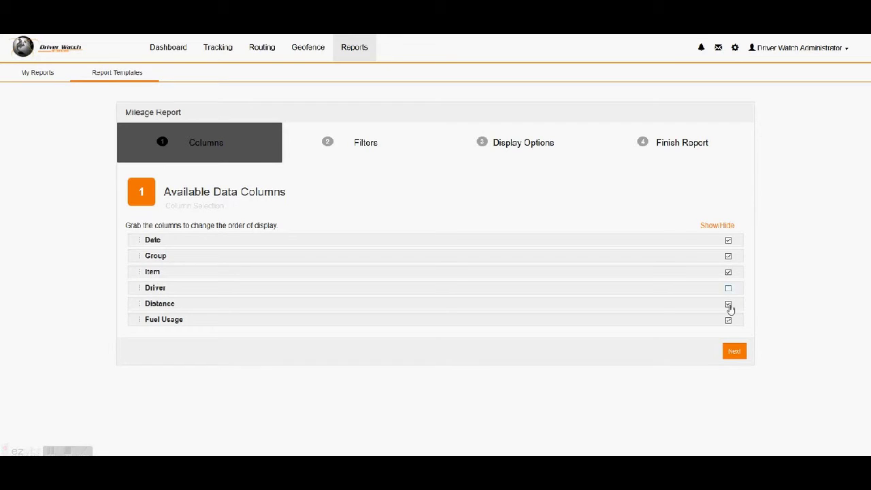
{"action": "left_click", "coordinate": [734, 352]}
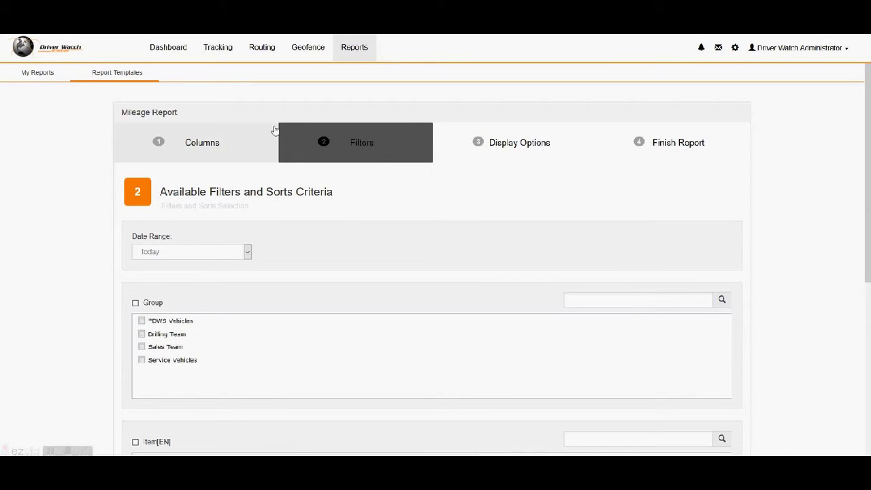
Step: Choose a Custom date range starting January 1, 2016 and ending January 15, 2016
{"action": "left_click", "coordinate": [247, 253]}
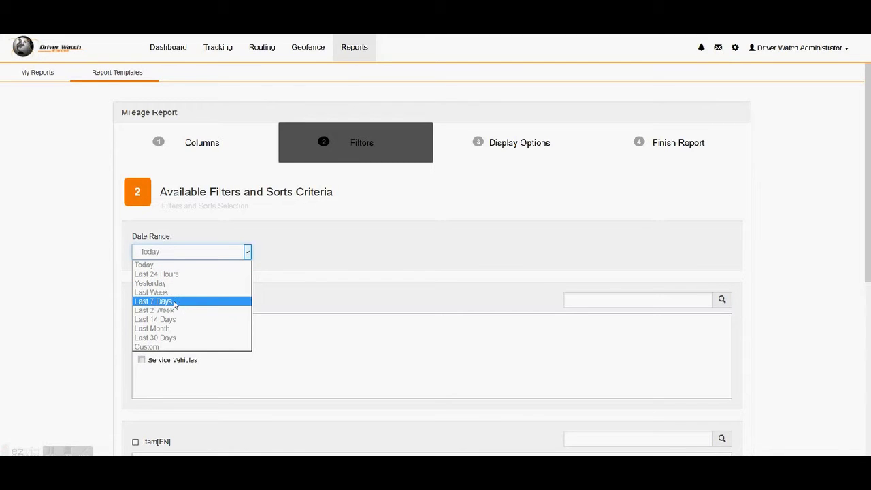
{"action": "left_click", "coordinate": [165, 347]}
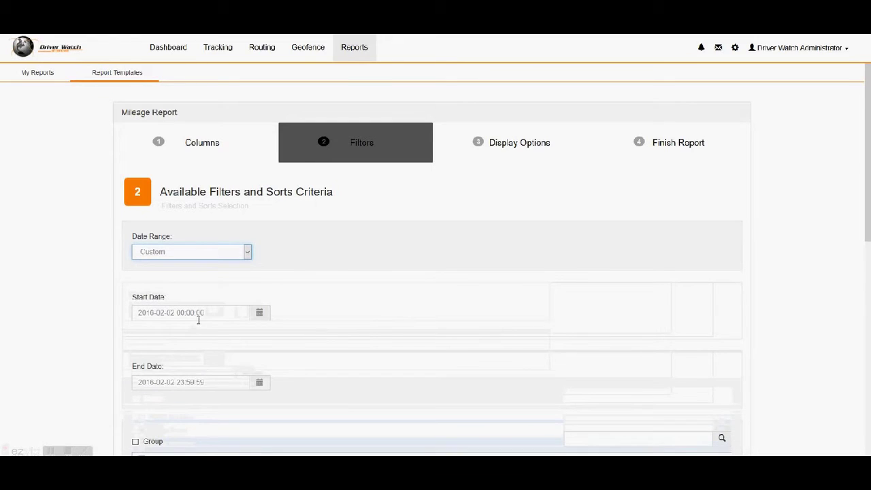
{"action": "left_click", "coordinate": [259, 314]}
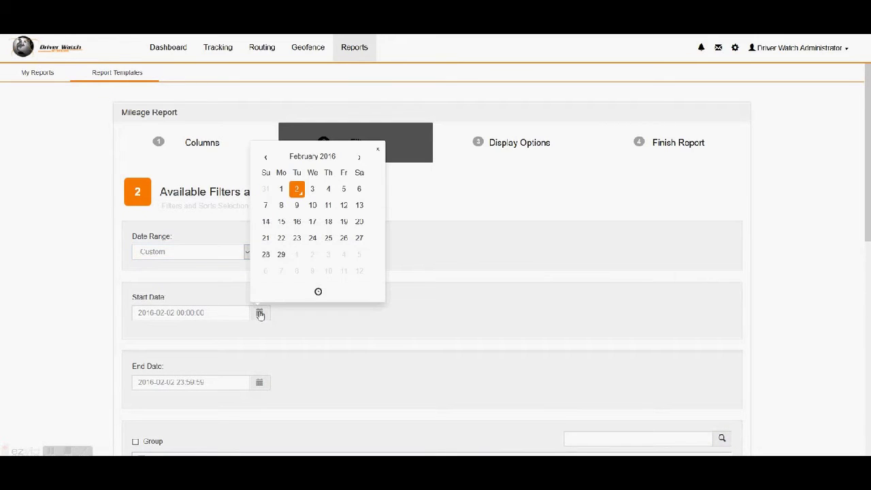
{"action": "left_click", "coordinate": [268, 157]}
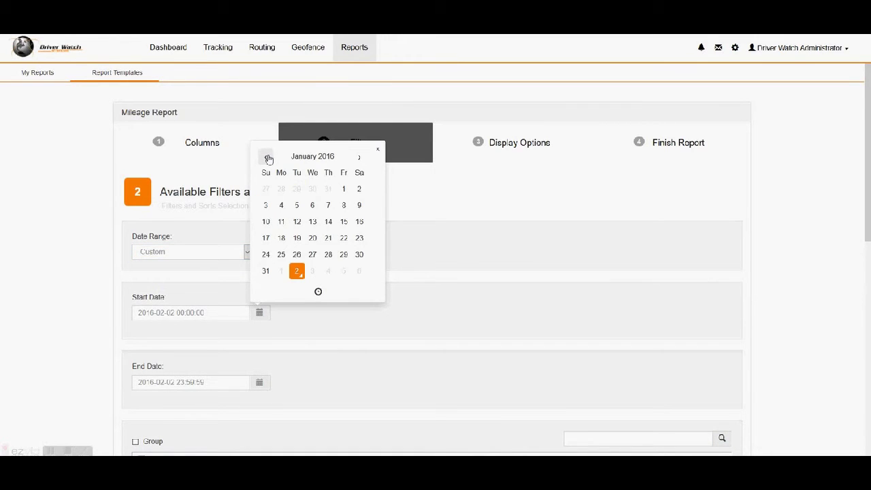
{"action": "left_click", "coordinate": [343, 189]}
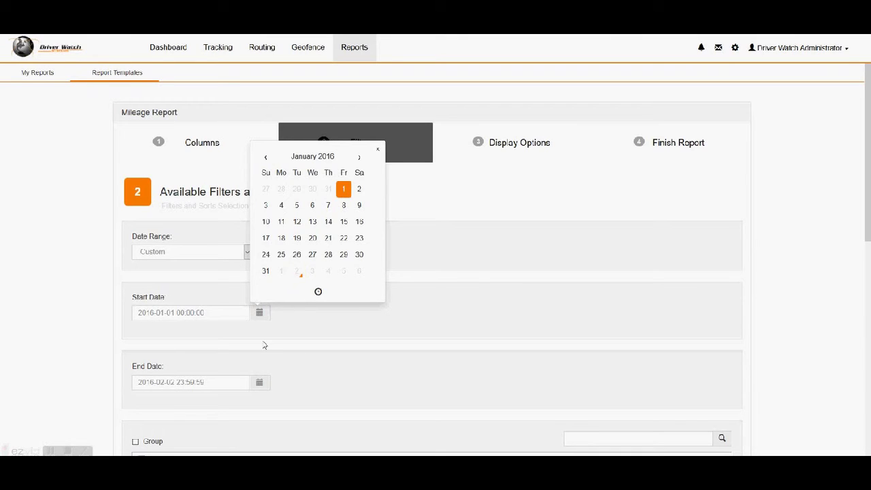
{"action": "left_click", "coordinate": [240, 382]}
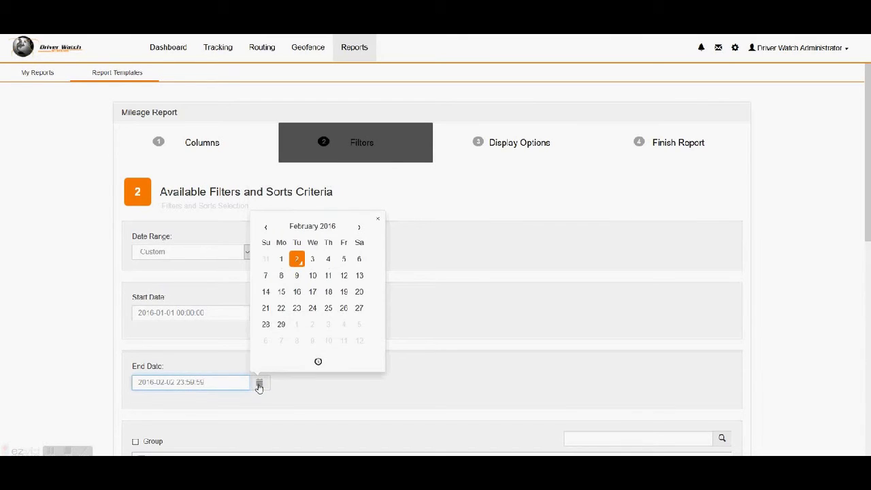
{"action": "left_click", "coordinate": [258, 385]}
{"action": "left_click", "coordinate": [266, 227]}
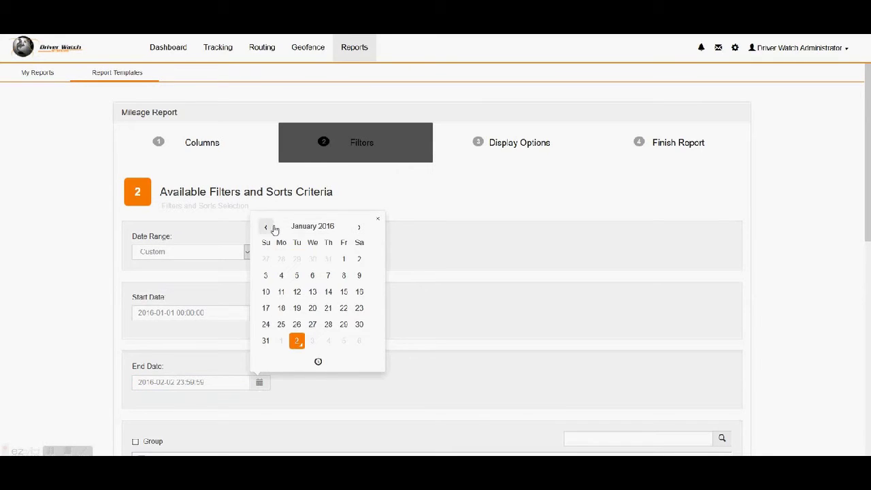
{"action": "left_click", "coordinate": [344, 292]}
{"action": "left_click", "coordinate": [201, 315]}
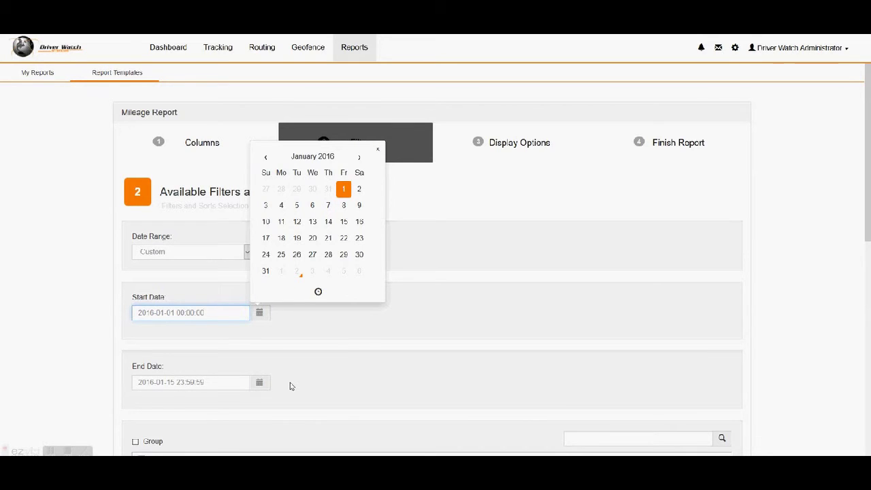
Step: Filter to the *DWS Vehicles group, excluding Drilling Team, Sales Team and Service Vehicles, plus Vehicle 2
{"action": "left_click", "coordinate": [289, 386]}
{"action": "scroll", "coordinate": [297, 377], "scroll_direction": "down", "scroll_amount": 3}
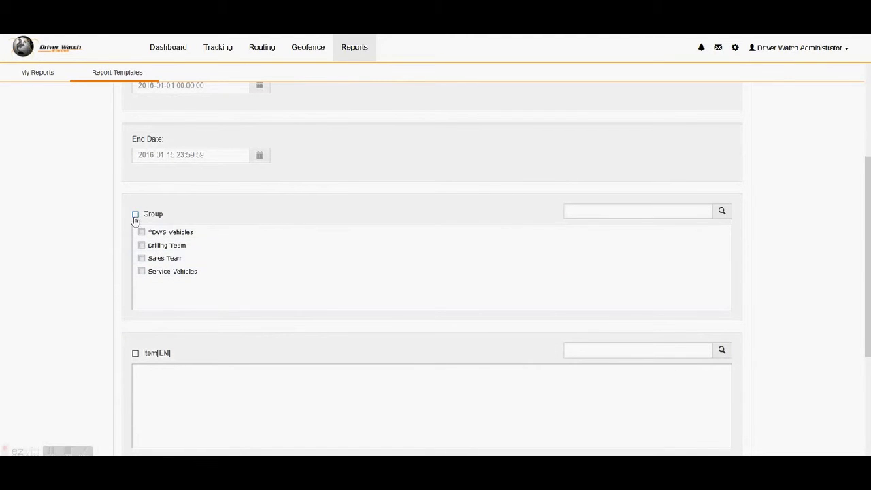
{"action": "left_click", "coordinate": [135, 215]}
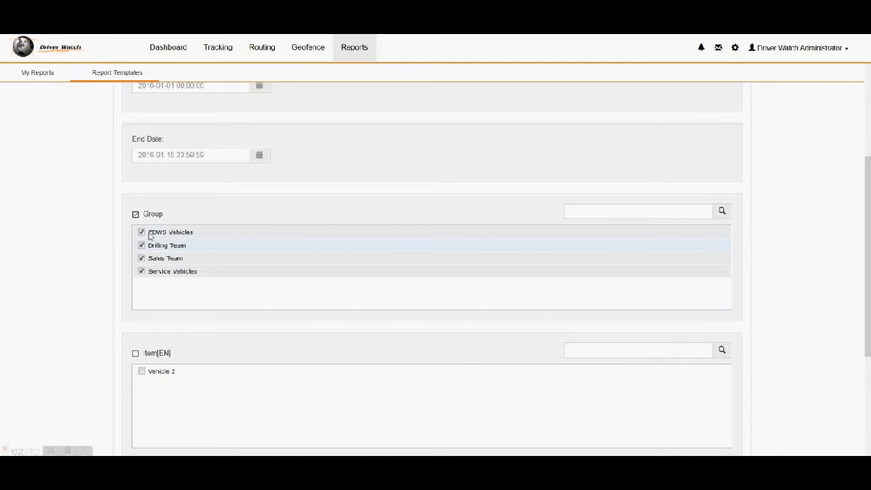
{"action": "left_click", "coordinate": [141, 245]}
{"action": "left_click", "coordinate": [141, 258]}
{"action": "left_click", "coordinate": [142, 271]}
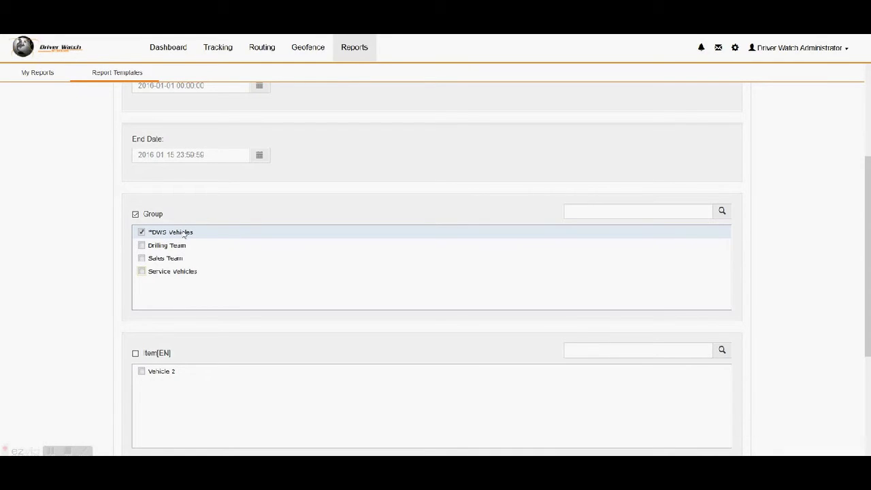
{"action": "left_click", "coordinate": [141, 372]}
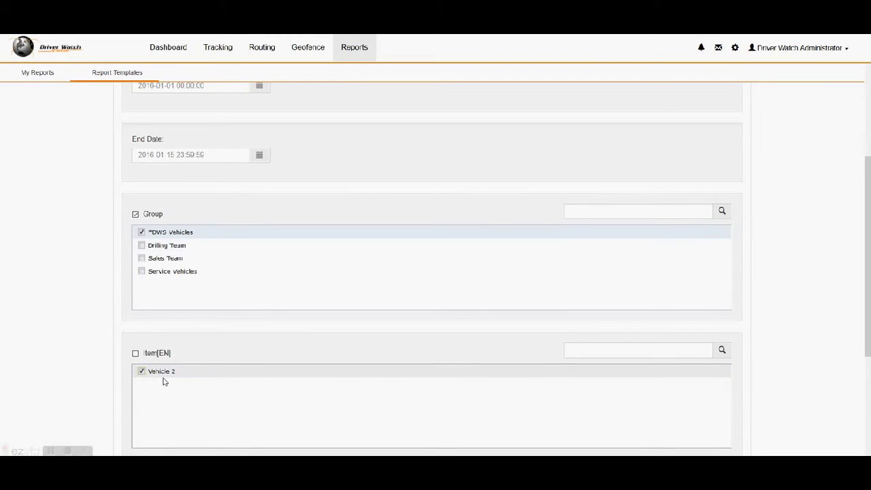
Step: Enable Use Ignition Sensor and continue to the Display Options step
{"action": "scroll", "coordinate": [174, 386], "scroll_direction": "down", "scroll_amount": 3}
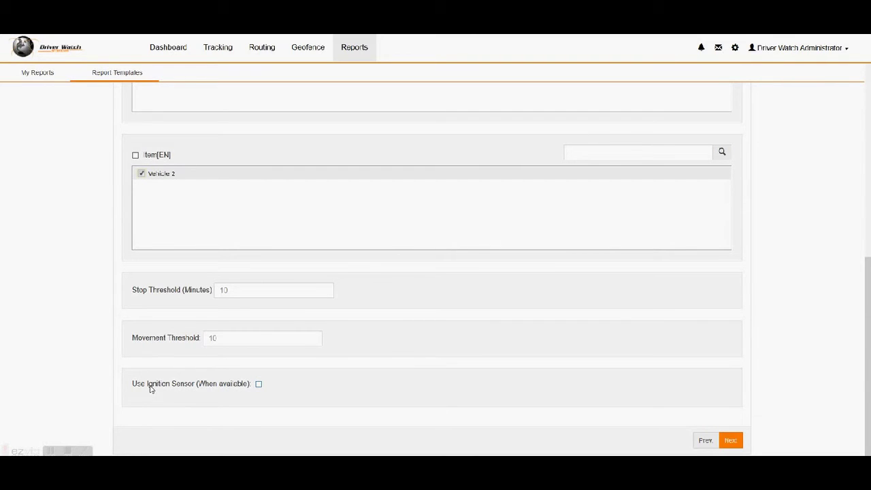
{"action": "left_click", "coordinate": [259, 384]}
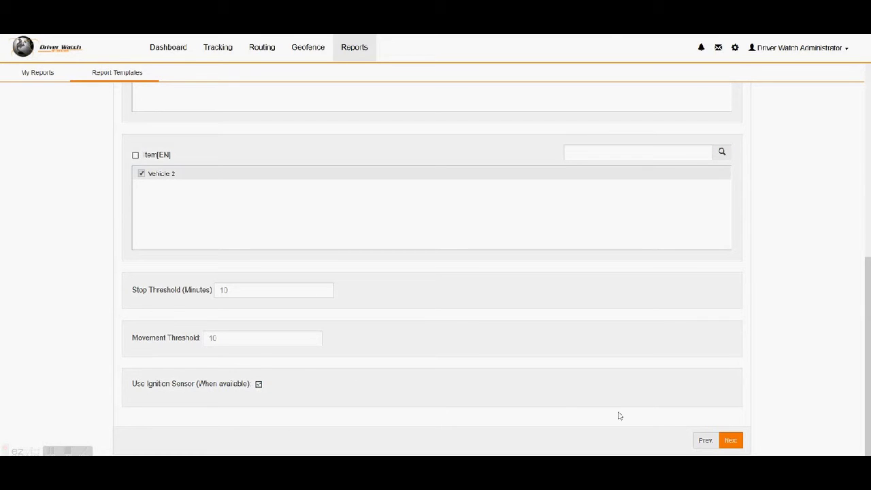
{"action": "left_click", "coordinate": [730, 443]}
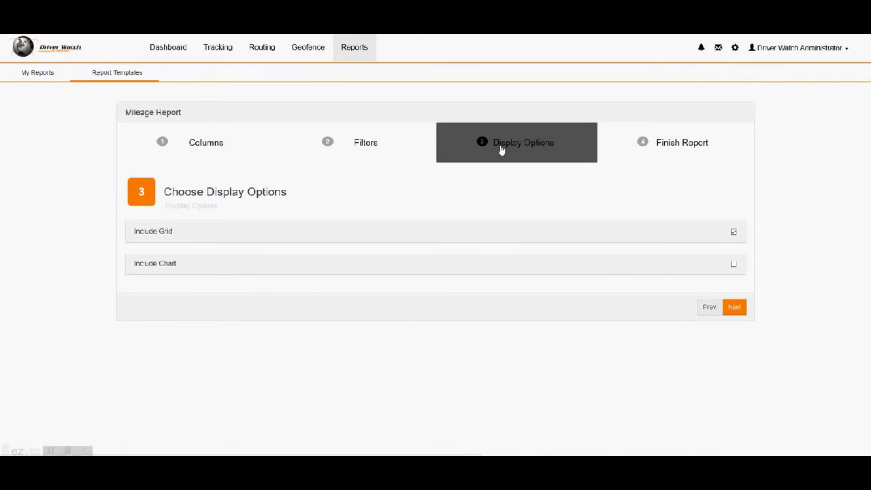
Step: Include a line chart of distance by date, then proceed to Finish Report
{"action": "left_click", "coordinate": [734, 264]}
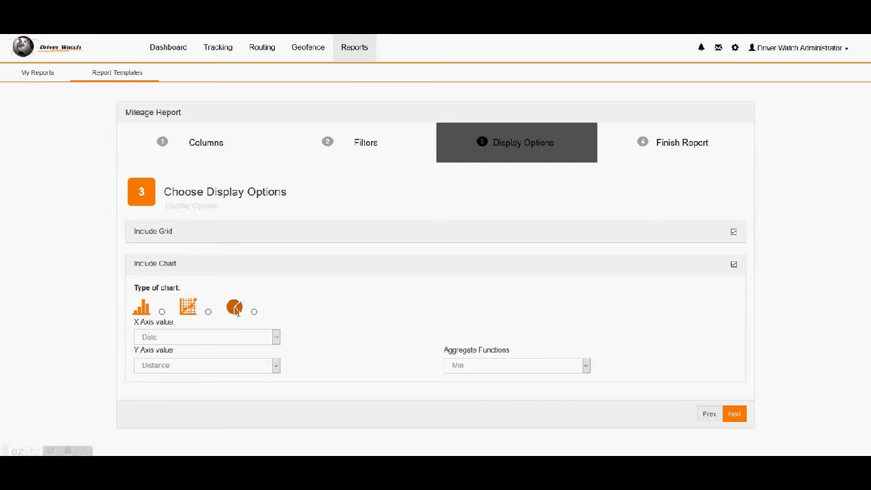
{"action": "left_click", "coordinate": [208, 312]}
{"action": "left_click", "coordinate": [734, 413]}
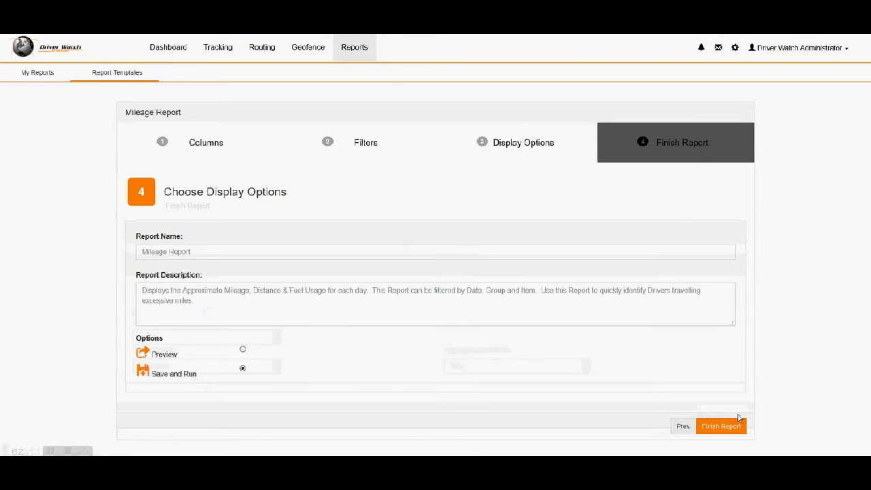
Step: Name the report 'Mileage Report for Jan 1 thru Jan 15' using the autofill suggestion
{"action": "left_click", "coordinate": [236, 251]}
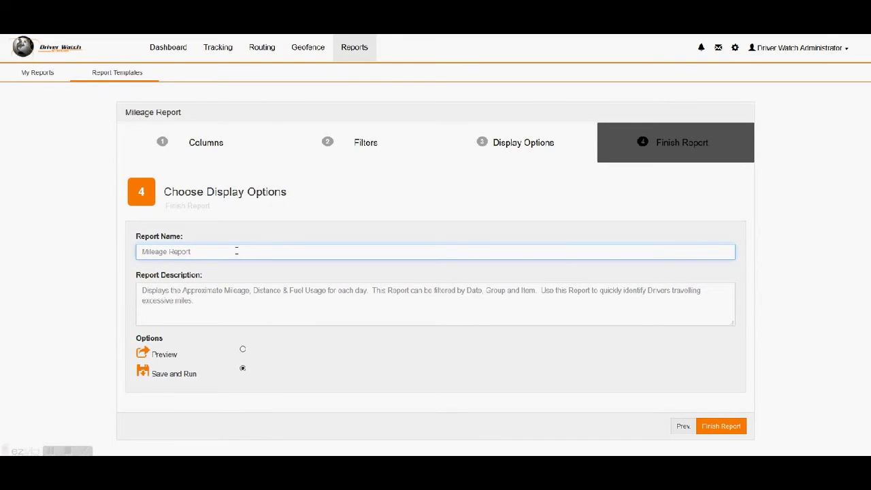
{"action": "left_click", "coordinate": [236, 251]}
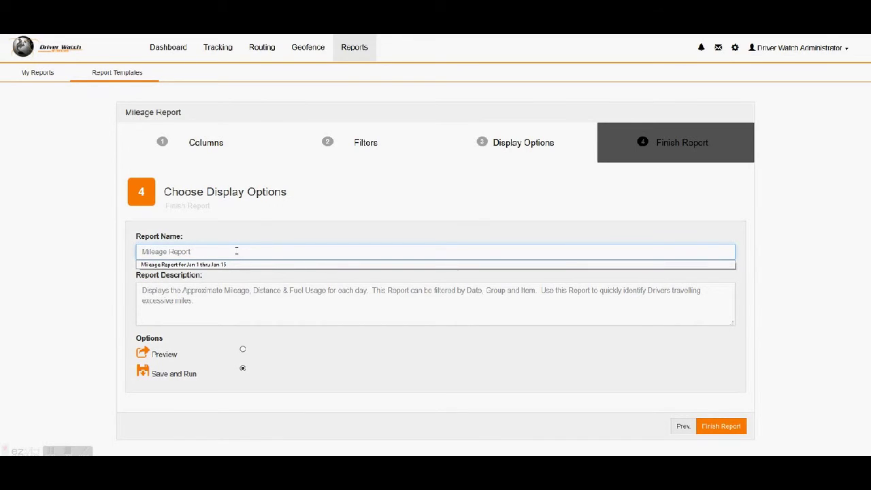
{"action": "type", "text": "for Jan"}
{"action": "key", "text": "Down"}
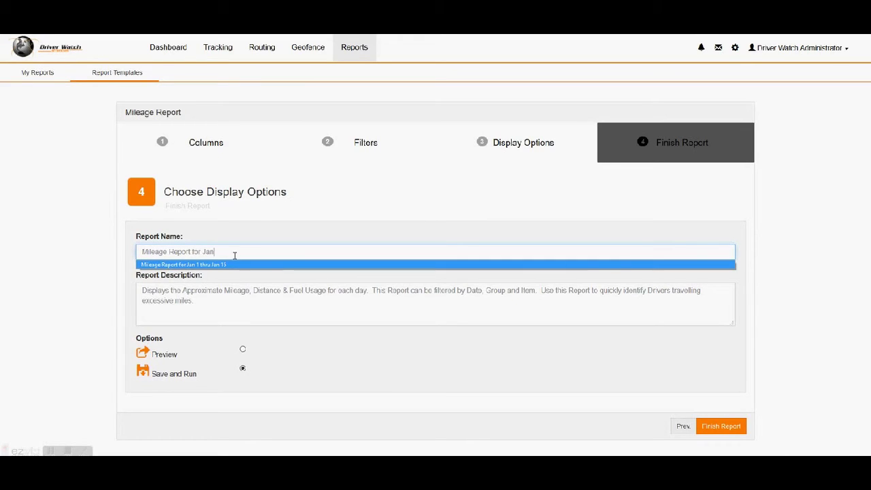
{"action": "left_click", "coordinate": [230, 265]}
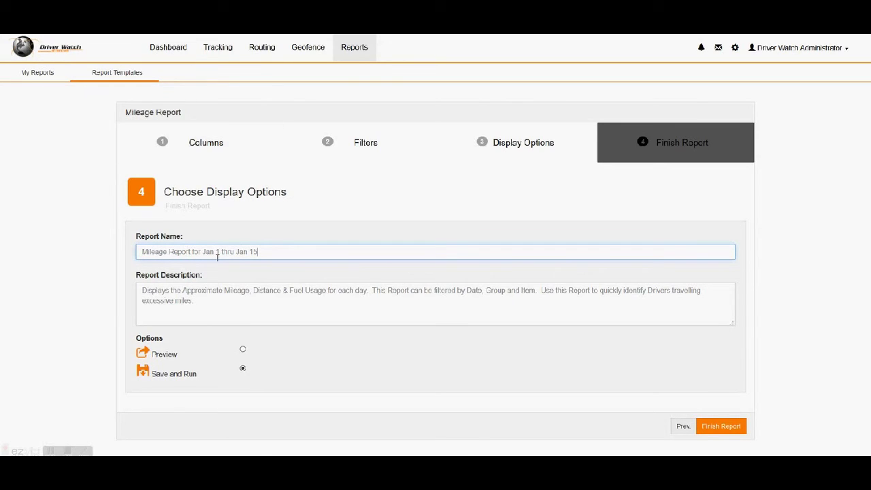
Step: Keep Save and Run selected and finish the report
{"action": "left_click", "coordinate": [218, 306]}
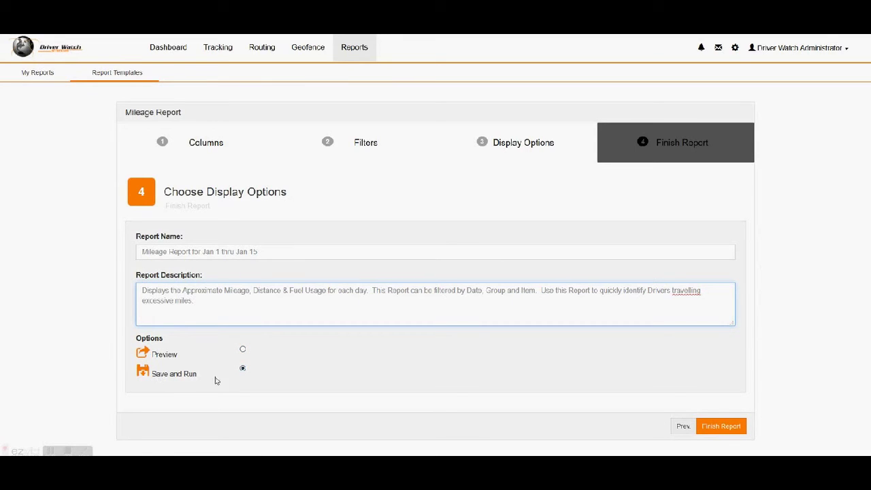
{"action": "left_click", "coordinate": [251, 374]}
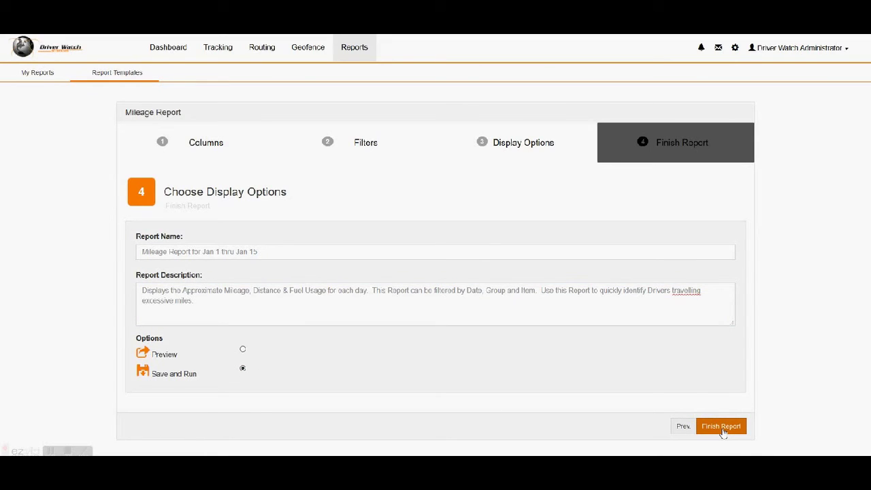
{"action": "left_click", "coordinate": [721, 427]}
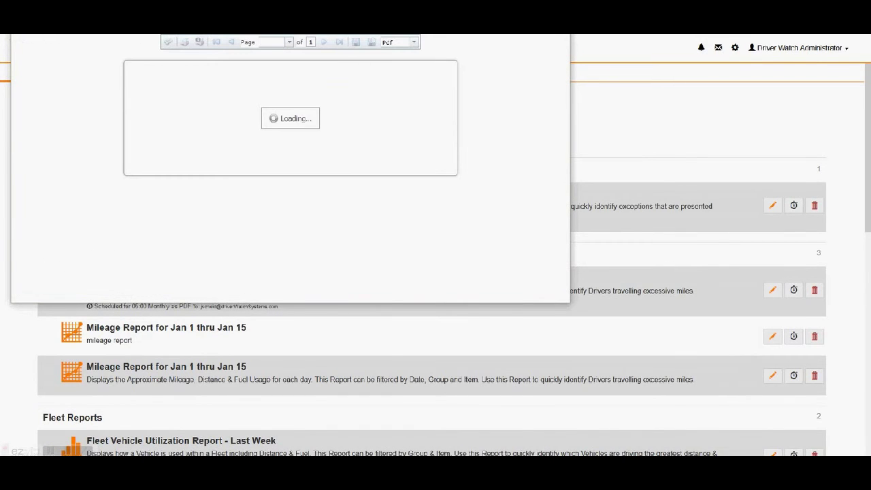
Step: Move the report window and enlarge it to show the full Vehicle 2 distance chart
{"action": "left_click_drag", "start_coordinate": [389, 9], "coordinate": [387, 51]}
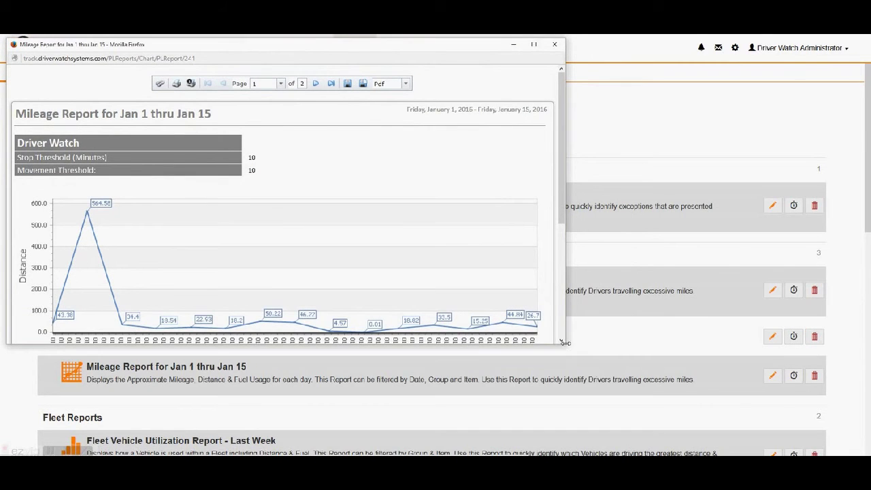
{"action": "left_click_drag", "start_coordinate": [564, 343], "coordinate": [819, 453]}
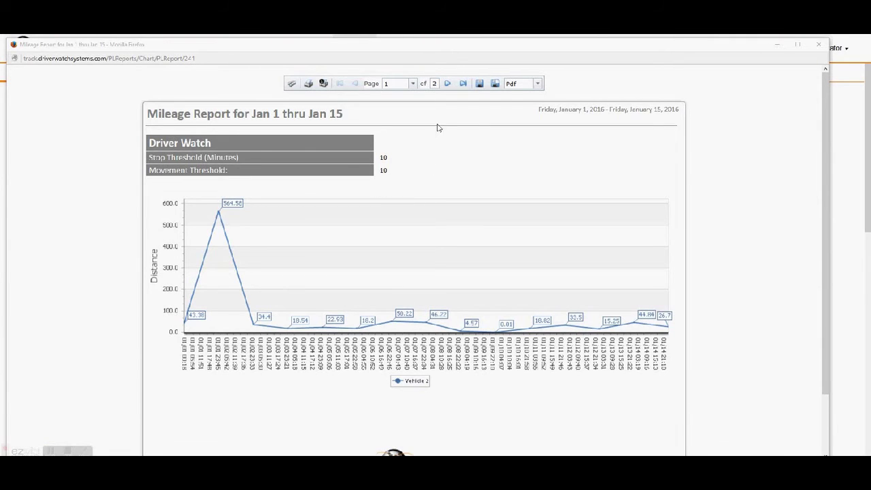
Step: On page 2, highlight the 01/02/2016 values 564.53 and 26.88 and the Total row figures
{"action": "left_click", "coordinate": [448, 83]}
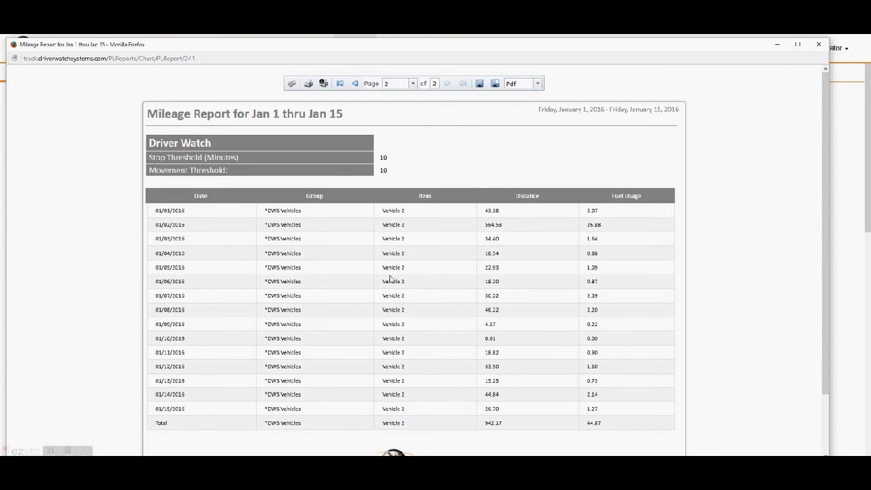
{"action": "scroll", "coordinate": [428, 231], "scroll_direction": "down", "scroll_amount": 2}
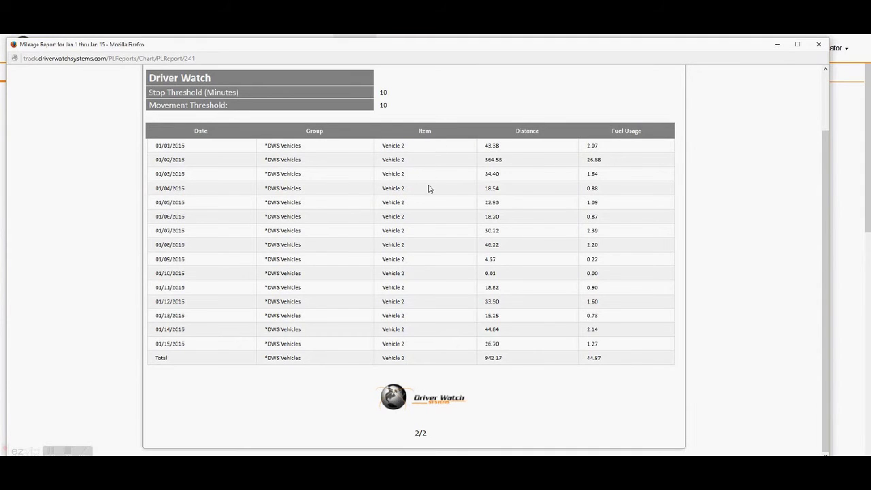
{"action": "left_click_drag", "start_coordinate": [520, 164], "coordinate": [476, 162]}
{"action": "left_click_drag", "start_coordinate": [605, 163], "coordinate": [584, 164]}
{"action": "left_click_drag", "start_coordinate": [179, 361], "coordinate": [628, 365]}
Step: Check the available export formats, then close the report window
{"action": "scroll", "coordinate": [628, 365], "scroll_direction": "up", "scroll_amount": 2}
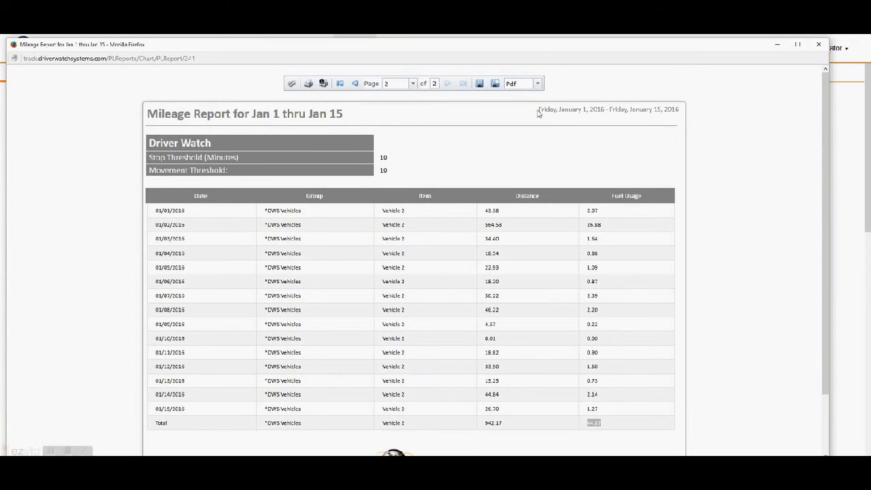
{"action": "left_click", "coordinate": [537, 83]}
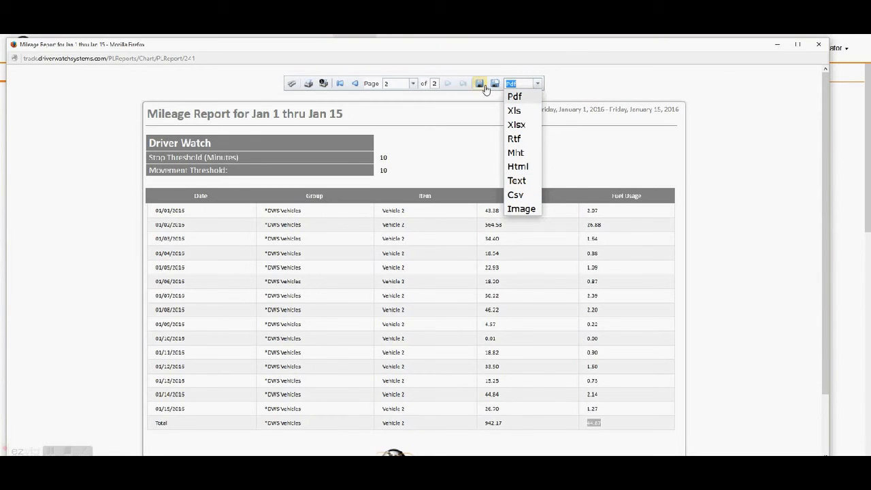
{"action": "left_click", "coordinate": [621, 81]}
{"action": "left_click", "coordinate": [818, 44]}
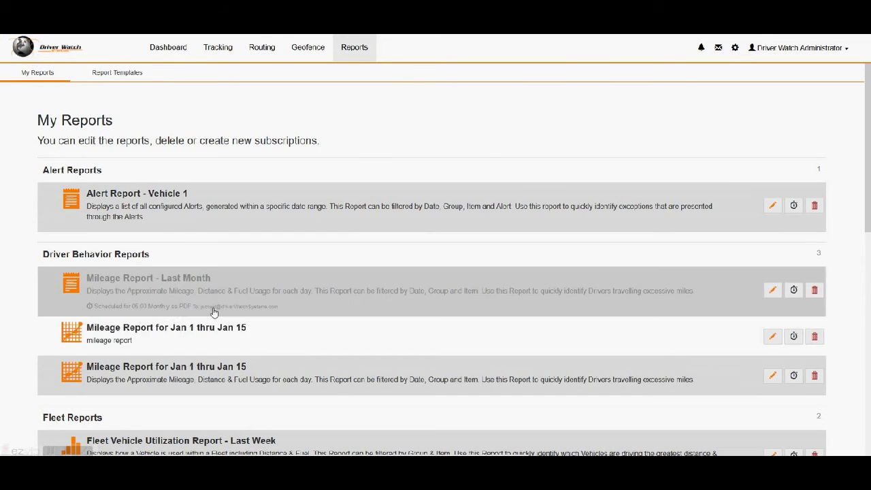
Step: Collapse the report groups and expand Driver Behavior Reports to locate the duplicate Jan 1 thru Jan 15 report
{"action": "left_click", "coordinate": [93, 170]}
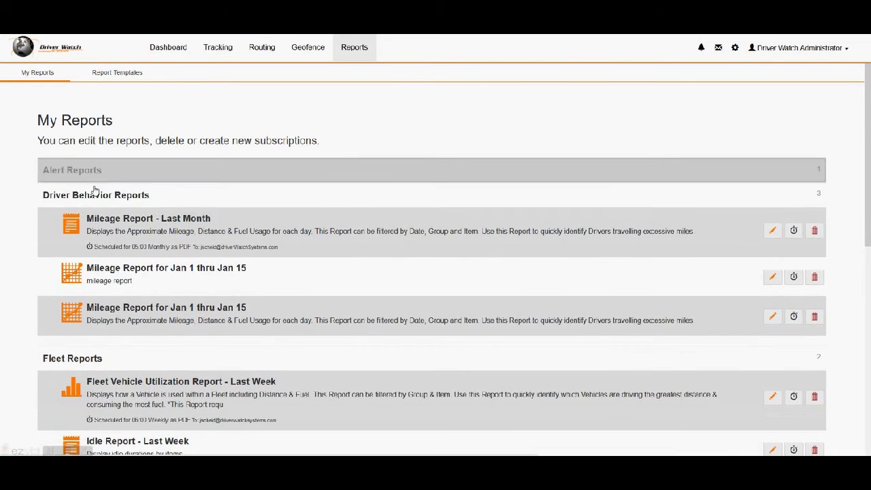
{"action": "left_click", "coordinate": [95, 194]}
{"action": "left_click", "coordinate": [93, 221]}
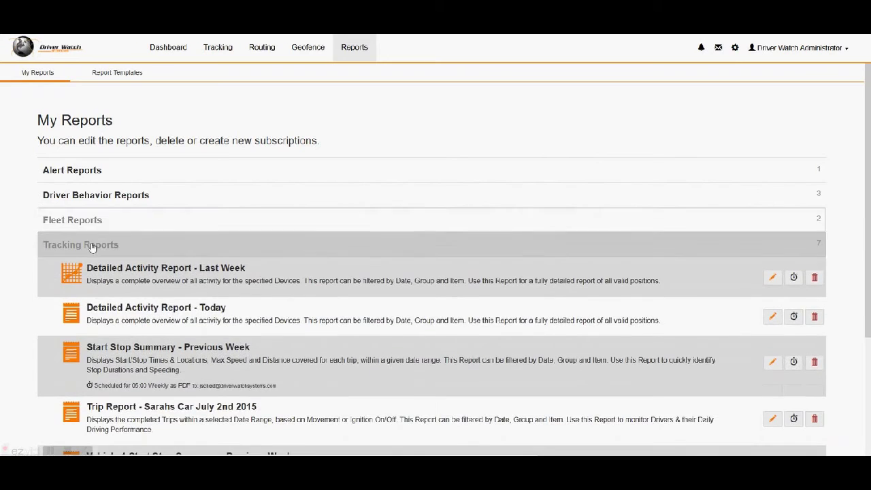
{"action": "left_click", "coordinate": [92, 245]}
{"action": "left_click", "coordinate": [102, 196]}
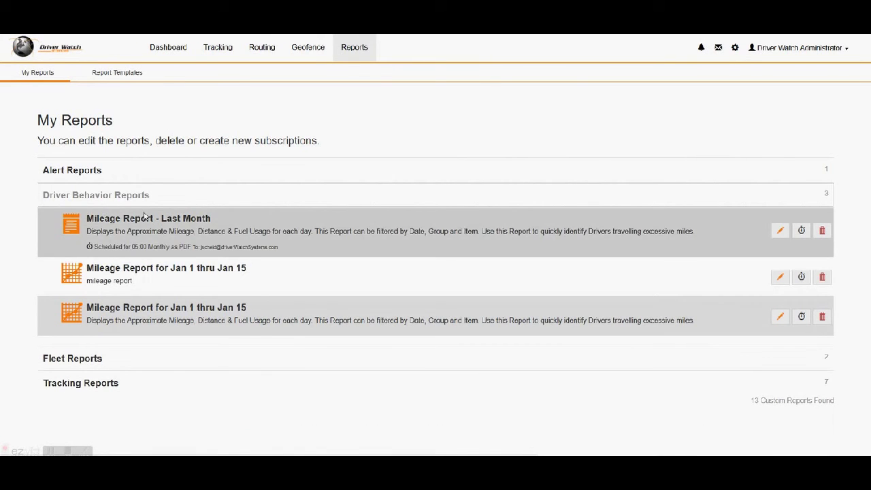
{"action": "left_click", "coordinate": [241, 238]}
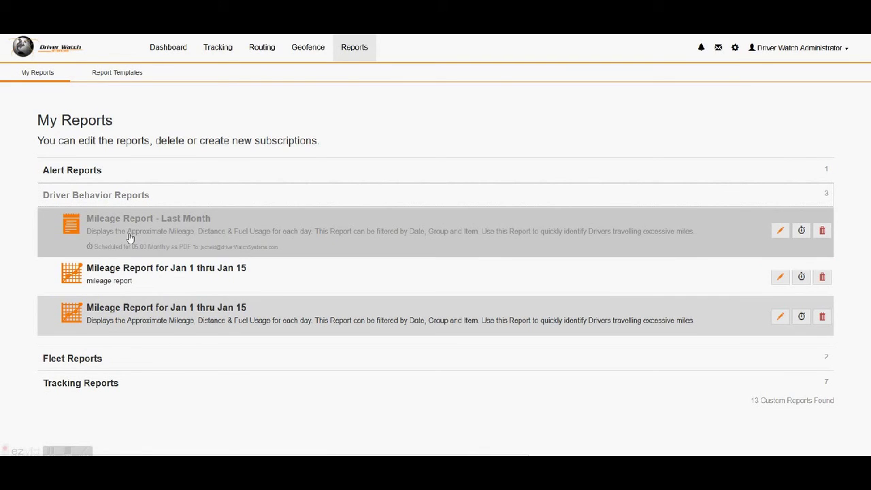
{"action": "left_click", "coordinate": [123, 279]}
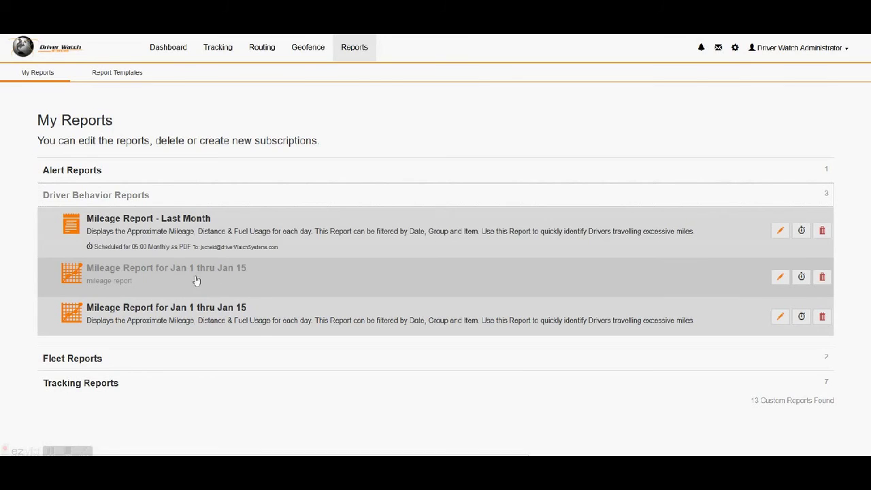
Step: Delete the duplicate Mileage Report for Jan 1 thru Jan 15, confirming the deletion
{"action": "left_click", "coordinate": [822, 278]}
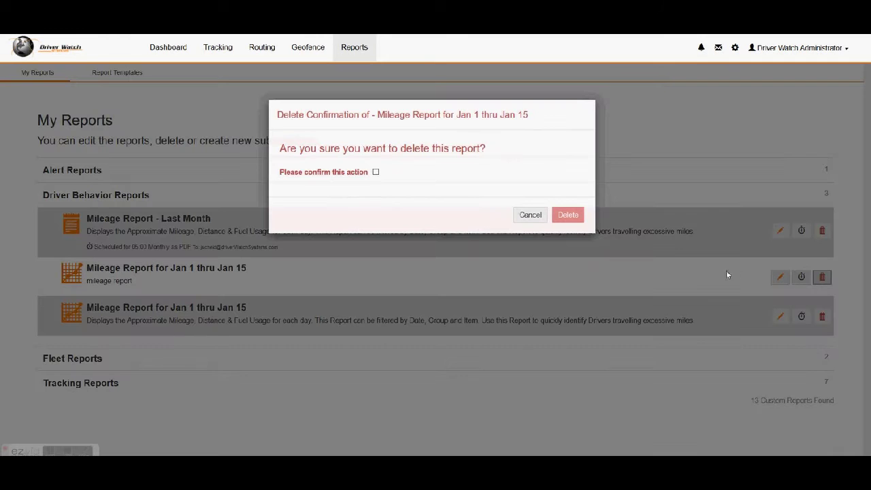
{"action": "left_click", "coordinate": [376, 172]}
{"action": "left_click", "coordinate": [570, 214]}
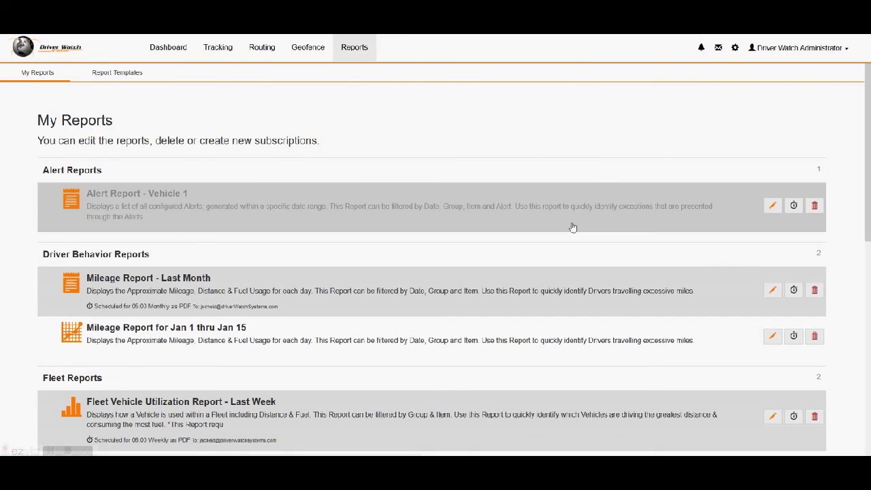
{"action": "left_click", "coordinate": [177, 334]}
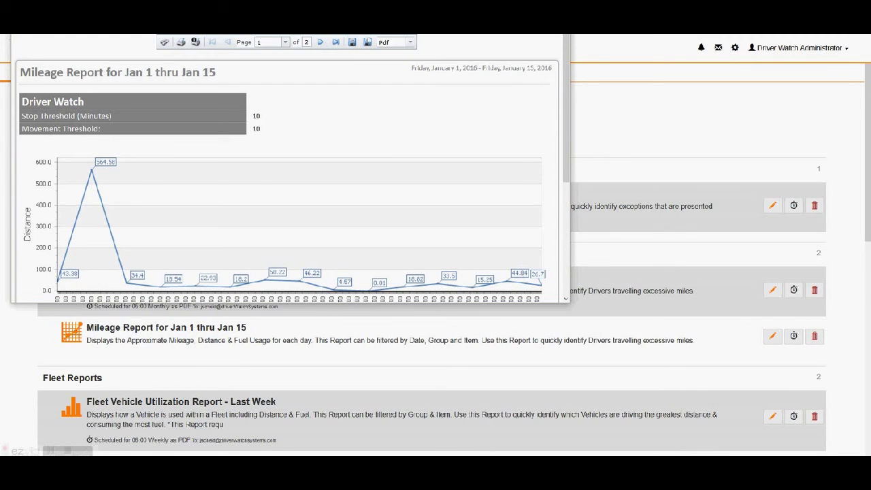
{"action": "left_click", "coordinate": [356, 363]}
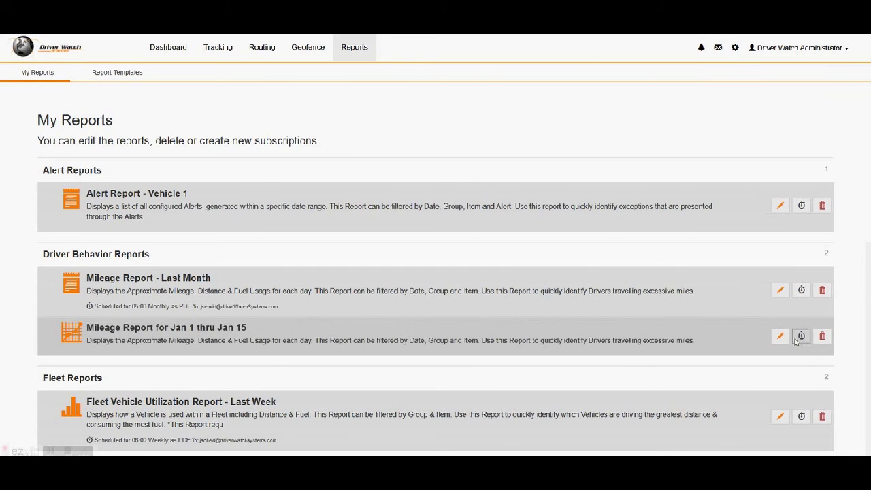
Step: Start a subscription for the Jan 1 thru Jan 15 report and enter the recipient's e-mail address
{"action": "left_click", "coordinate": [793, 338]}
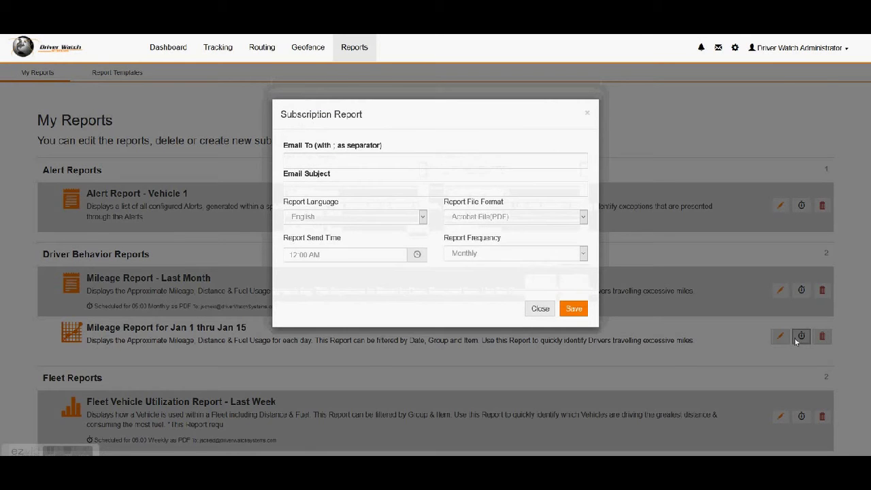
{"action": "left_click", "coordinate": [429, 161]}
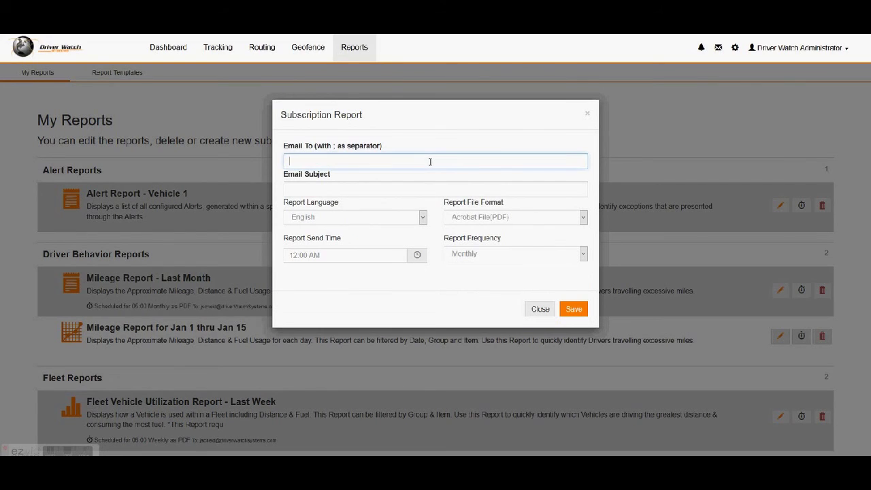
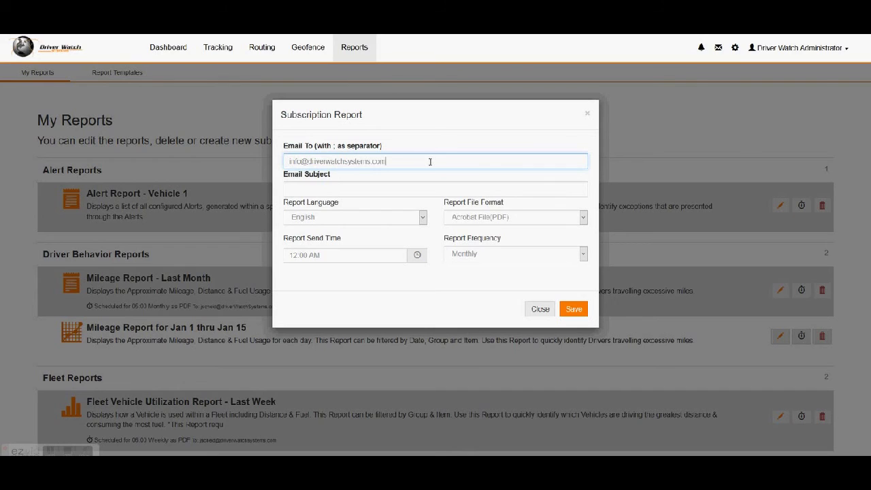
{"action": "type", "text": ";"}
{"action": "key", "text": "BackSpace"}
Step: Set the e-mail subject to 'scheduled report for mileage previous month'
{"action": "left_click", "coordinate": [388, 192]}
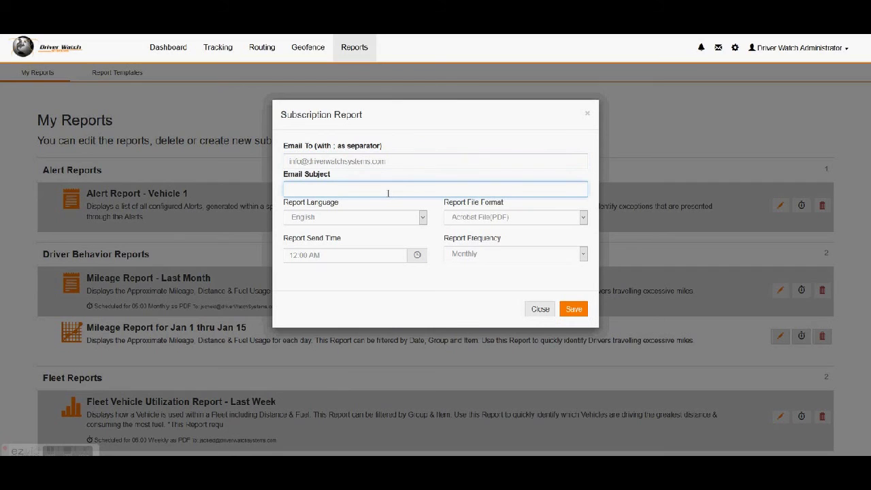
{"action": "type", "text": "scheduled report for mileage prev"}
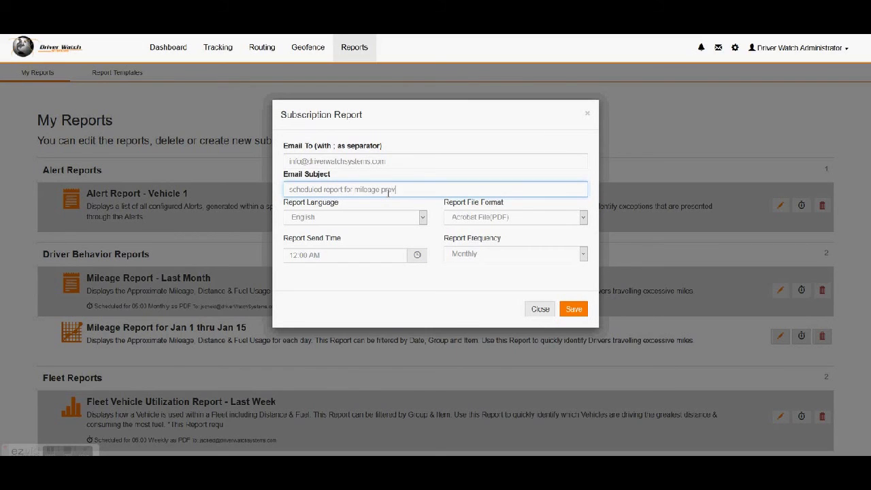
{"action": "type", "text": "ious month"}
{"action": "left_click", "coordinate": [422, 218]}
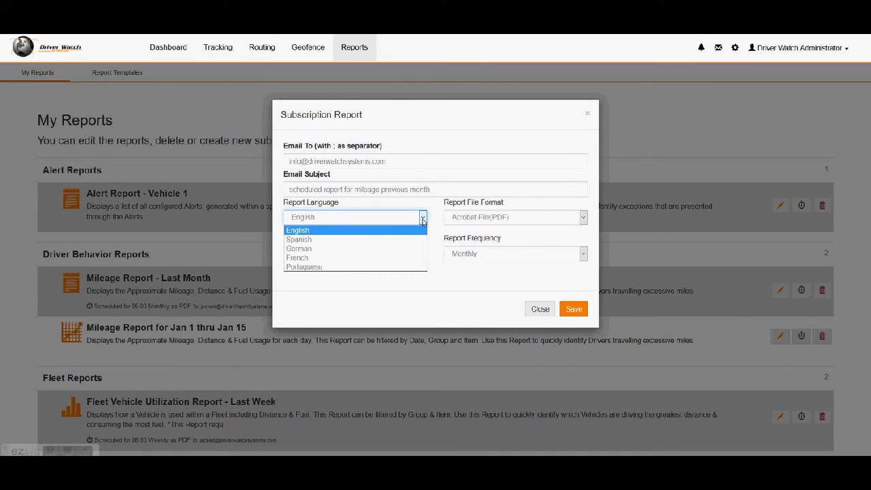
Step: Keep English as the report language and Acrobat File (PDF) as the format
{"action": "left_click", "coordinate": [421, 219]}
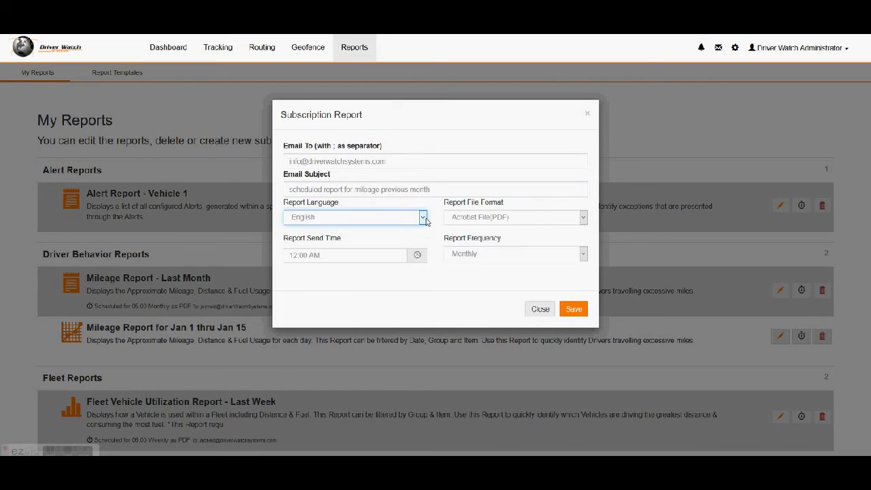
{"action": "left_click", "coordinate": [583, 218]}
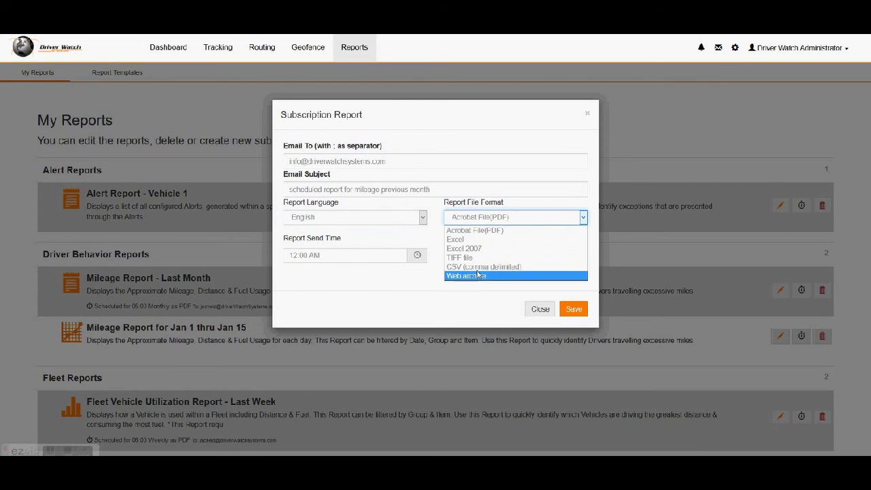
{"action": "left_click", "coordinate": [406, 285]}
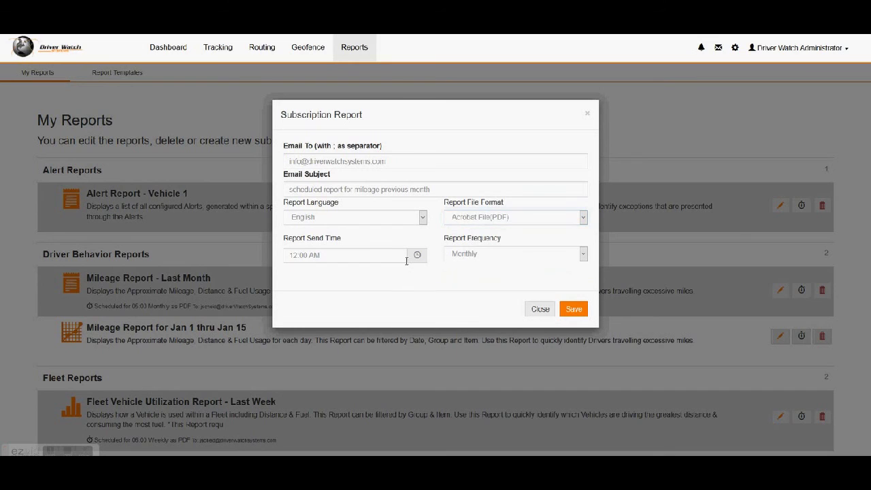
Step: Set the report send time to 5:00 AM
{"action": "left_click", "coordinate": [405, 255]}
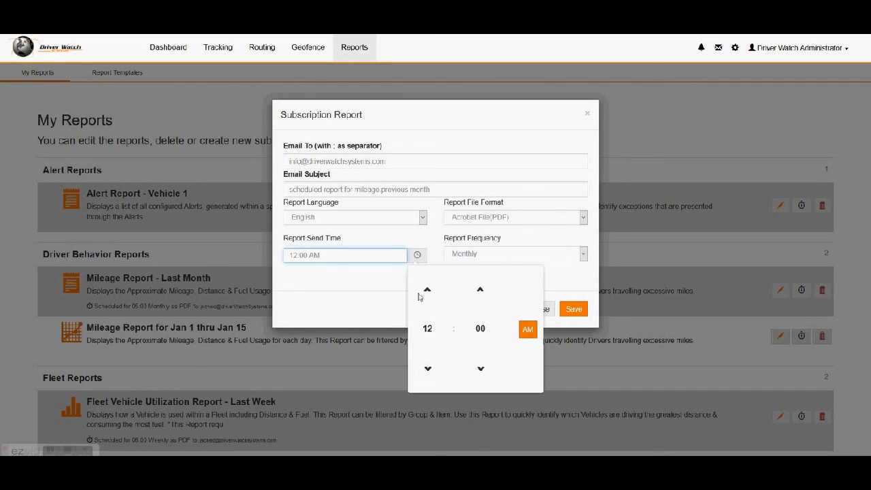
{"action": "left_click", "coordinate": [427, 291]}
{"action": "left_click", "coordinate": [427, 291]}
{"action": "left_click", "coordinate": [427, 291]}
{"action": "left_click", "coordinate": [428, 290]}
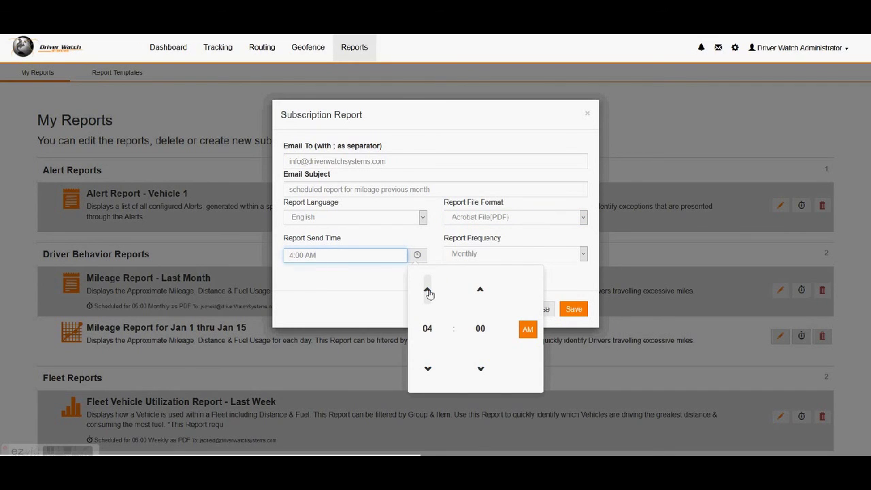
{"action": "left_click", "coordinate": [427, 291]}
{"action": "left_click", "coordinate": [427, 291]}
{"action": "left_click", "coordinate": [427, 291]}
{"action": "left_click", "coordinate": [427, 291]}
{"action": "left_click", "coordinate": [427, 290]}
{"action": "left_click", "coordinate": [427, 291]}
{"action": "left_click", "coordinate": [427, 291]}
{"action": "left_click", "coordinate": [427, 291]}
{"action": "left_click", "coordinate": [427, 290]}
{"action": "left_click", "coordinate": [427, 291]}
{"action": "left_click", "coordinate": [427, 291]}
{"action": "left_click", "coordinate": [427, 291]}
{"action": "left_click", "coordinate": [427, 290]}
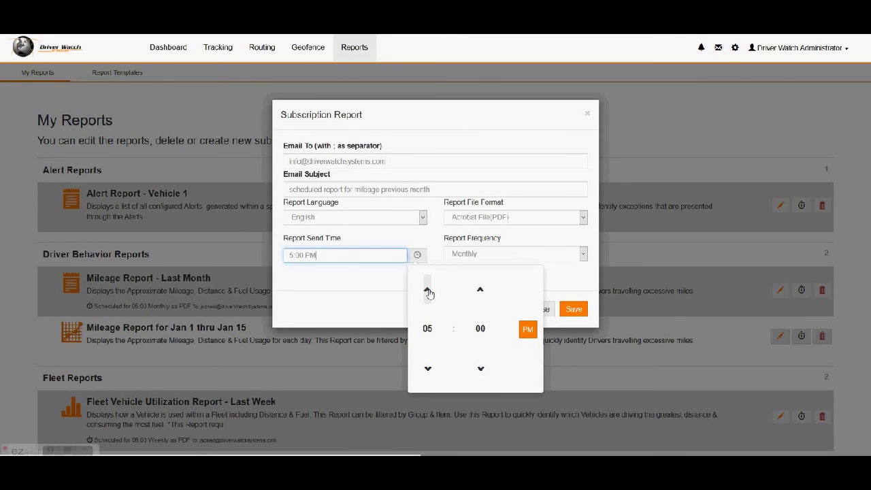
{"action": "left_click", "coordinate": [523, 330]}
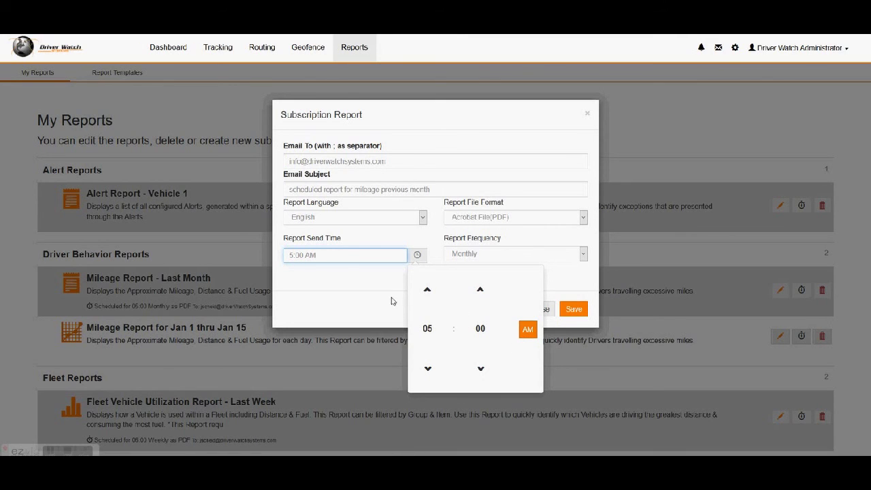
{"action": "left_click", "coordinate": [393, 300]}
Step: Keep Monthly delivery frequency and save the subscription
{"action": "left_click", "coordinate": [582, 258]}
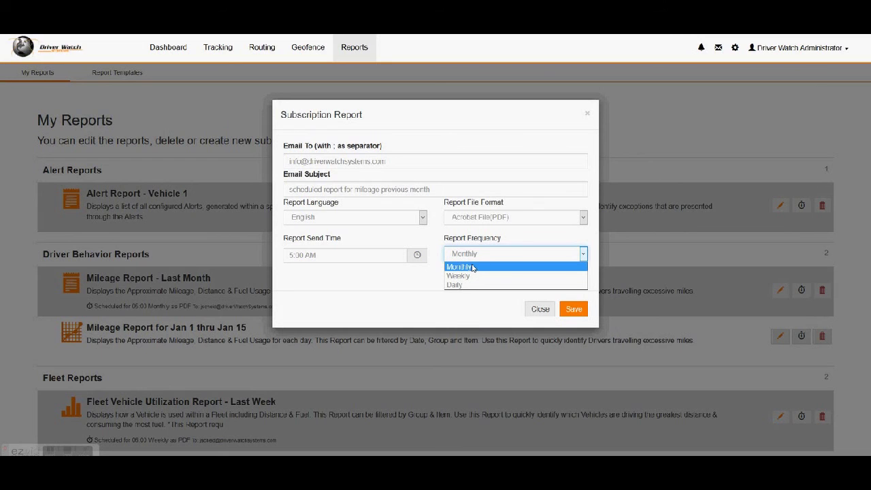
{"action": "left_click", "coordinate": [473, 267]}
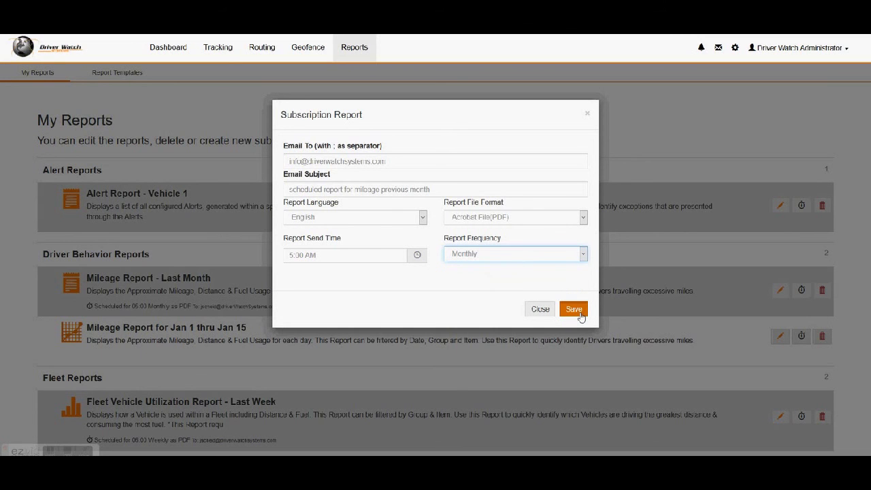
{"action": "left_click", "coordinate": [575, 310]}
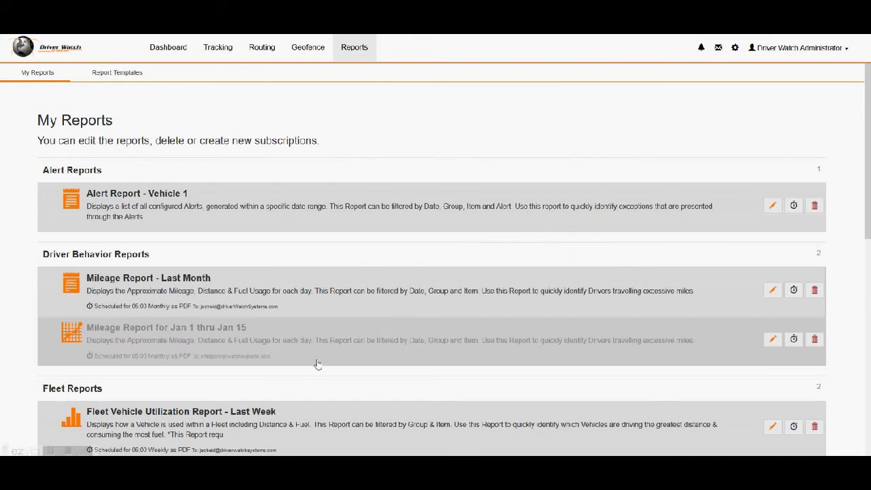